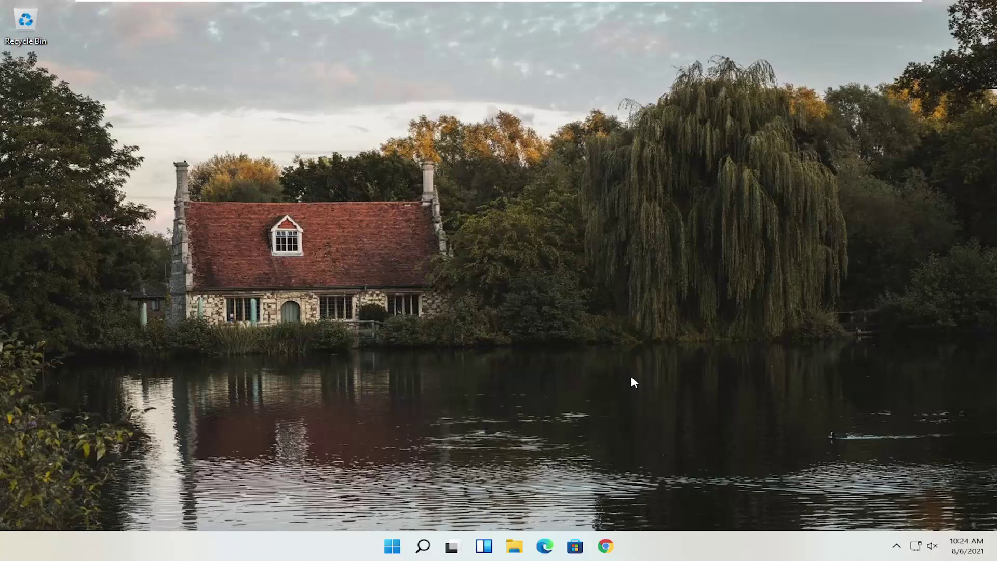
# - Open Google Chrome in a maximized window and go to google.com
pyautogui.click(611, 546)
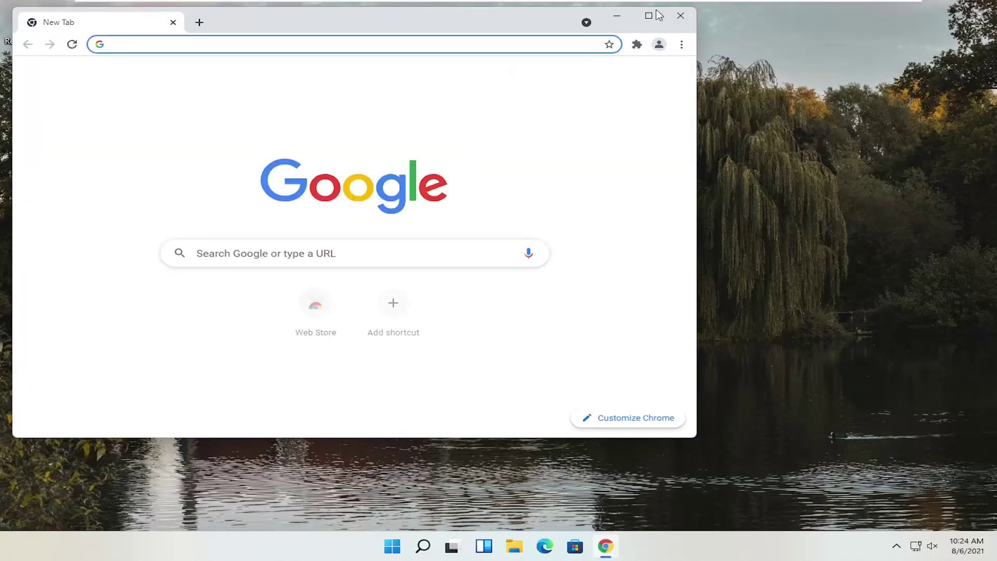
pyautogui.click(649, 16)
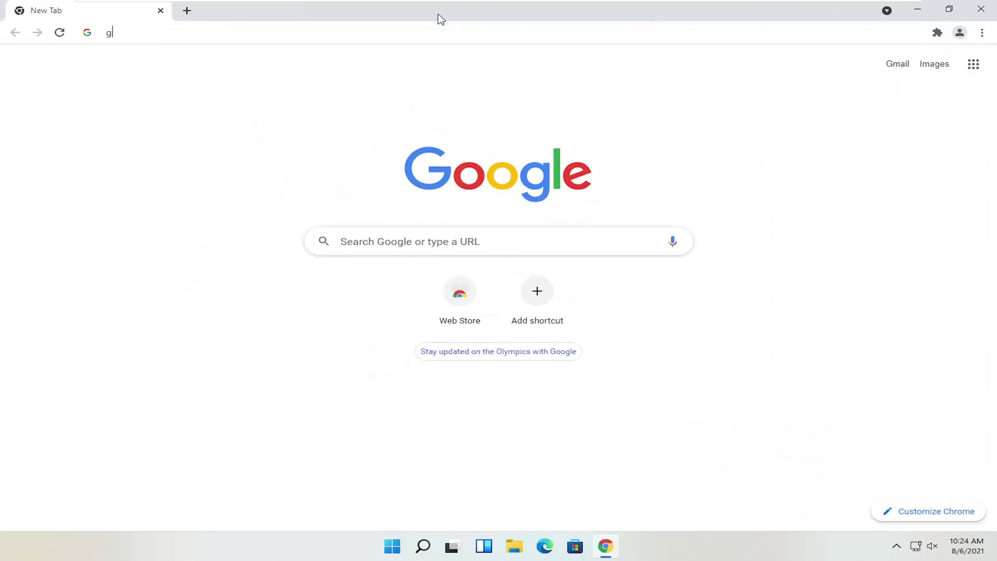
pyautogui.write('google.com')
pyautogui.press('Return')
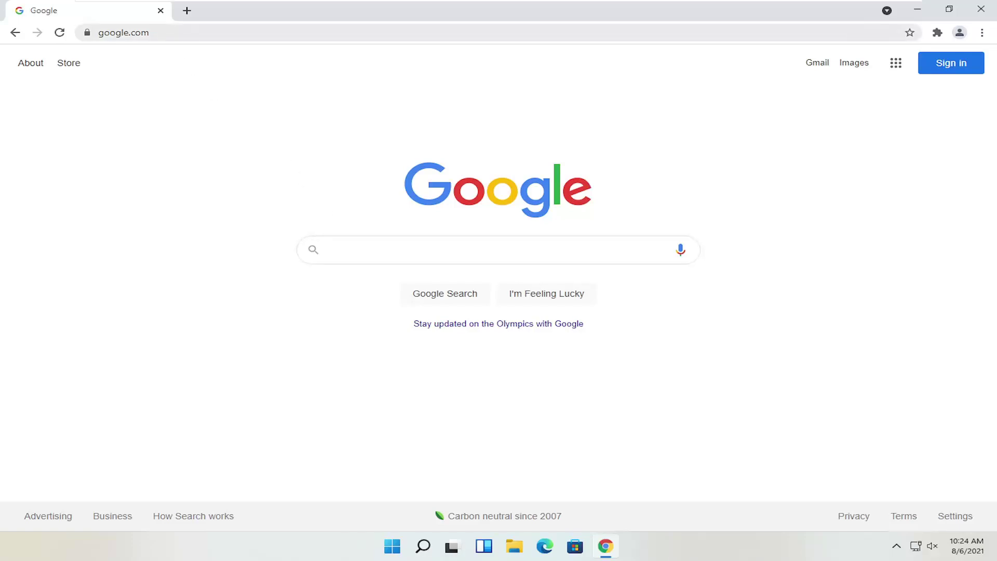
# - Search the web for "canon printer drivers" and open the Canon U.S.A. Drivers & Downloads result
pyautogui.hotkey('ctrl', 'l')
pyautogui.write('canon printer drivers')
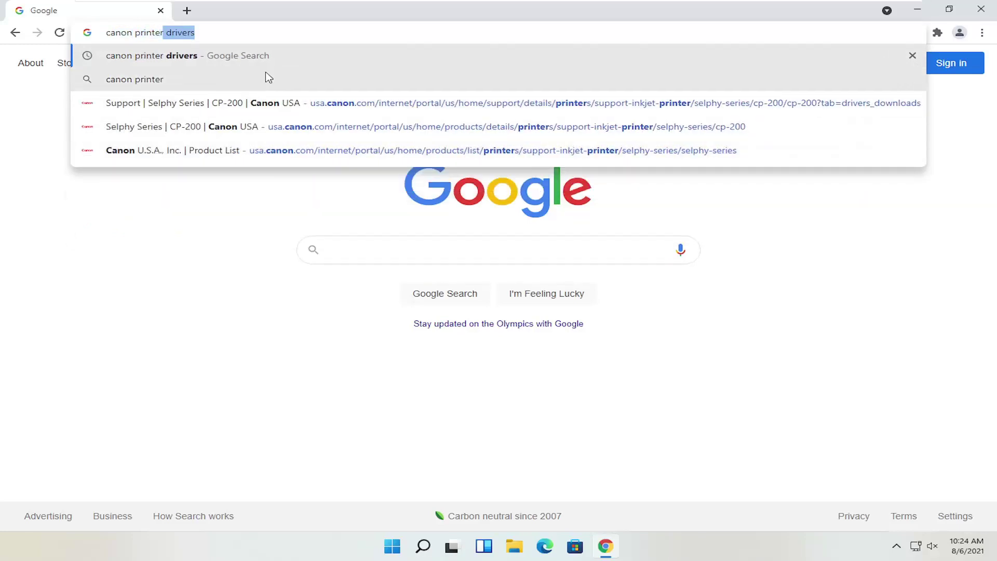
pyautogui.click(242, 57)
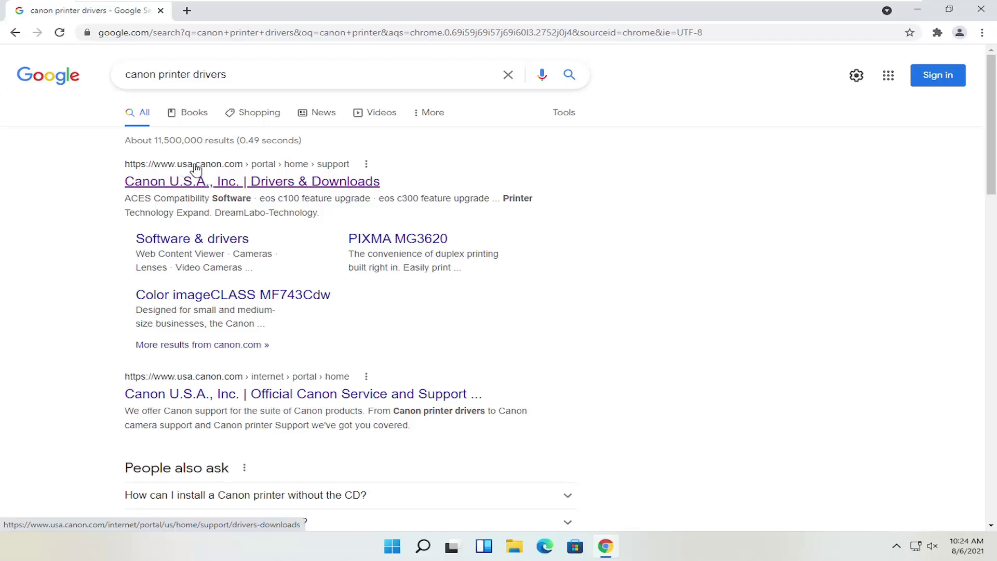
pyautogui.click(175, 183)
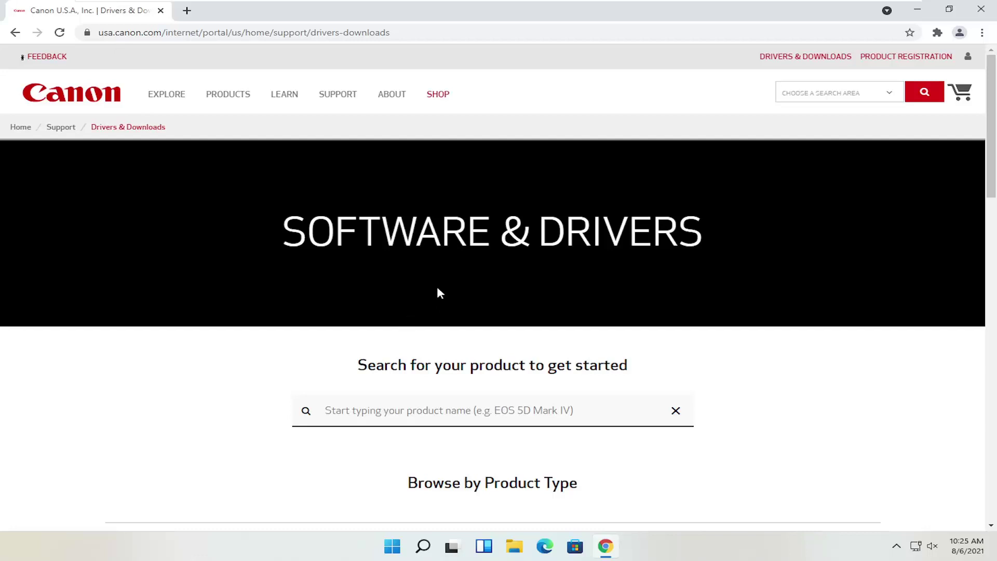
# - View the device families in the Printers product type, and return to the product type overview
pyautogui.scroll(-1, 439, 291)
pyautogui.scroll(-1, 465, 316)
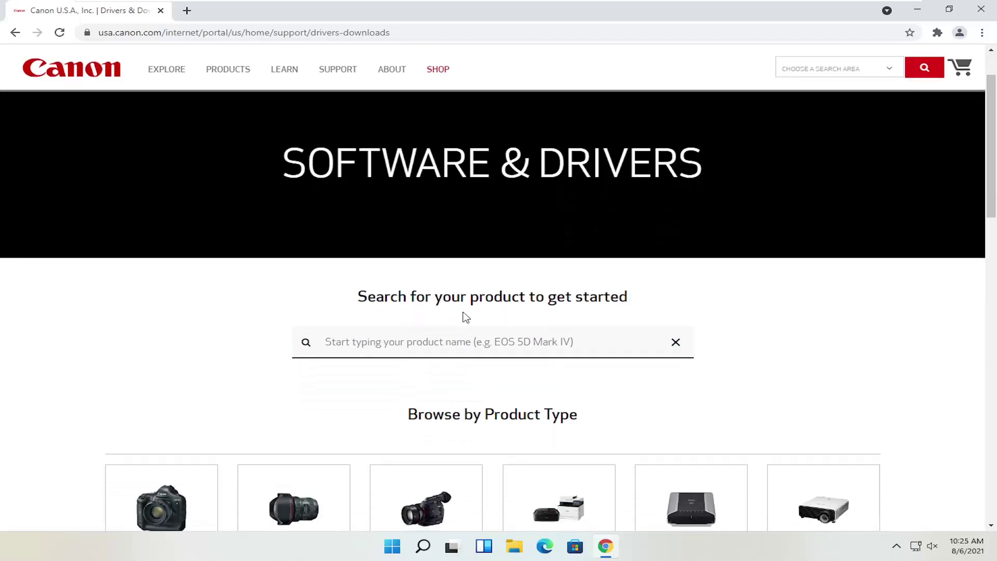
pyautogui.click(465, 307)
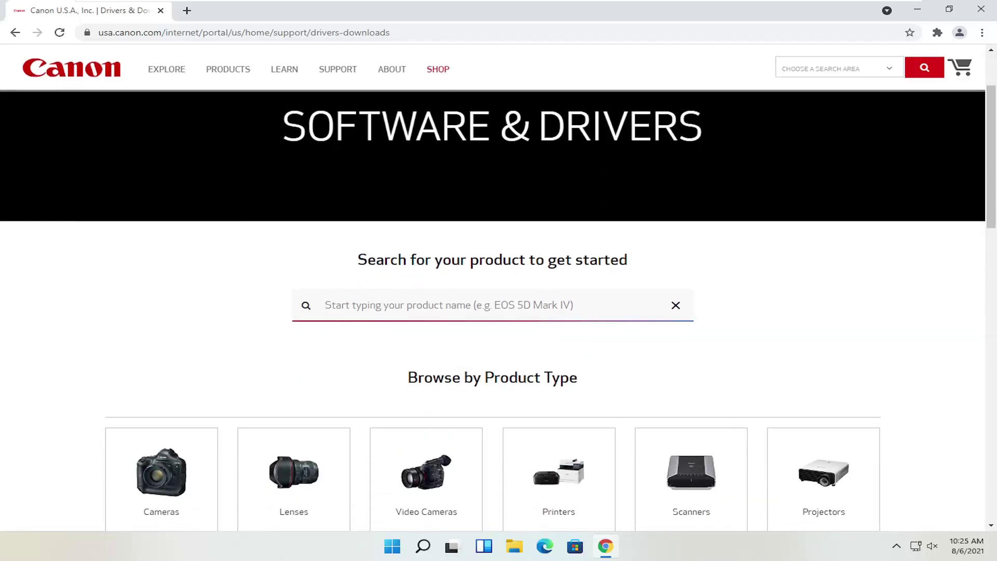
pyautogui.scroll(-2, 465, 306)
pyautogui.scroll(-2, 406, 247)
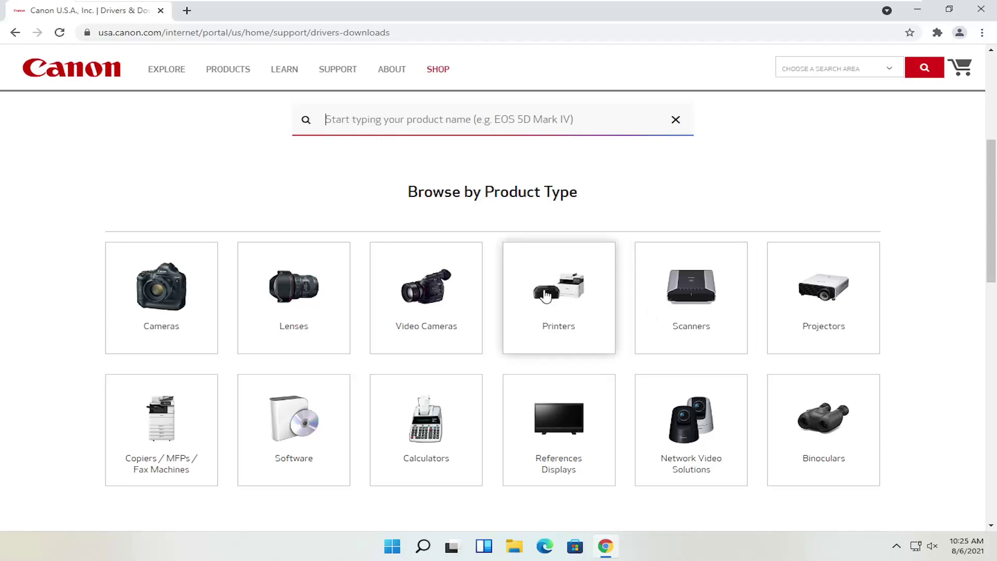
pyautogui.click(569, 300)
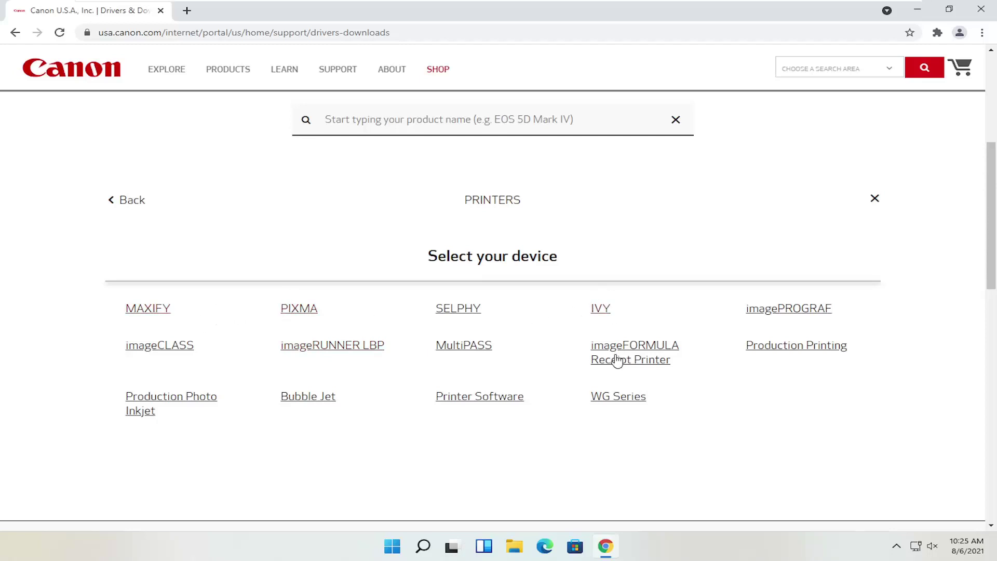
pyautogui.click(134, 201)
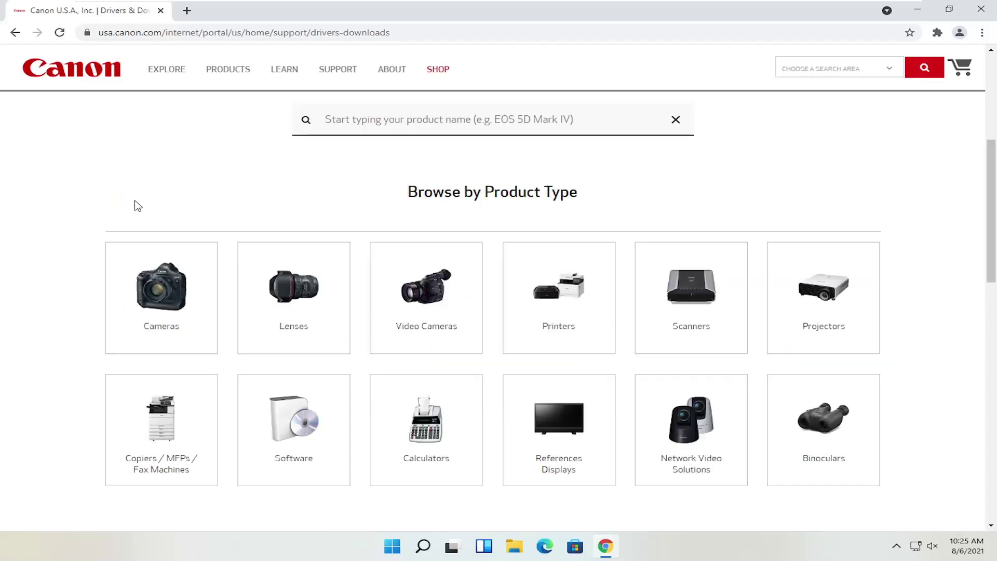
# - View the device families in the Scanners product type, and return to the product type overview
pyautogui.click(717, 301)
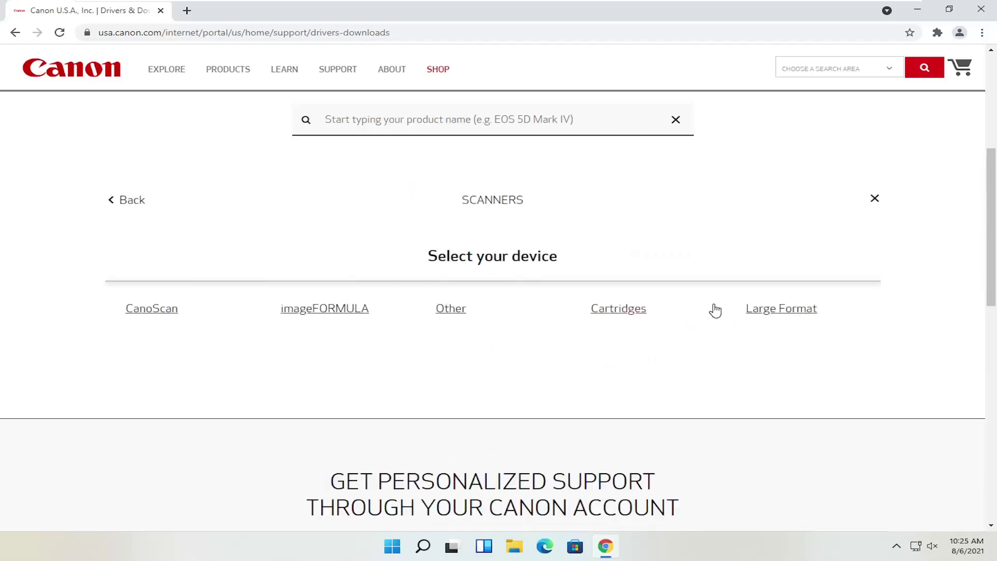
pyautogui.scroll(1, 263, 334)
pyautogui.scroll(1, 260, 329)
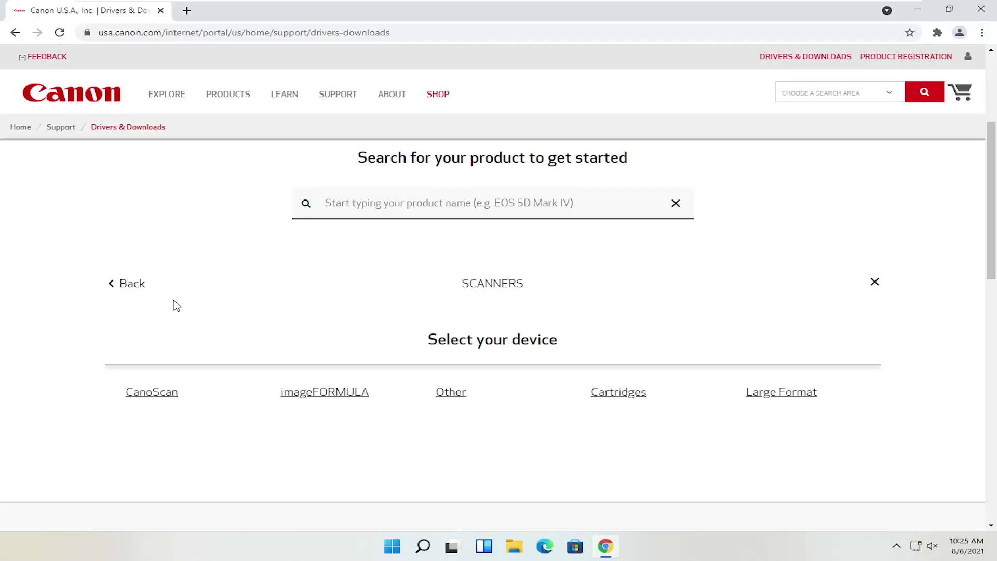
pyautogui.click(128, 284)
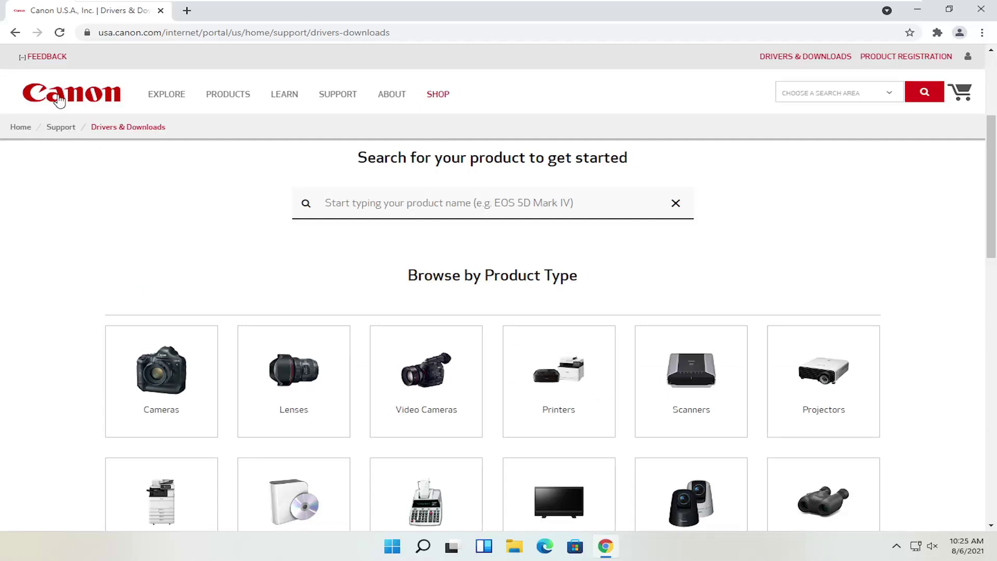
# - Search the Canon products for "pixma mg2520" and open the PIXMA MG2520 (MG2500 Series) support page
pyautogui.scroll(-1, 185, 211)
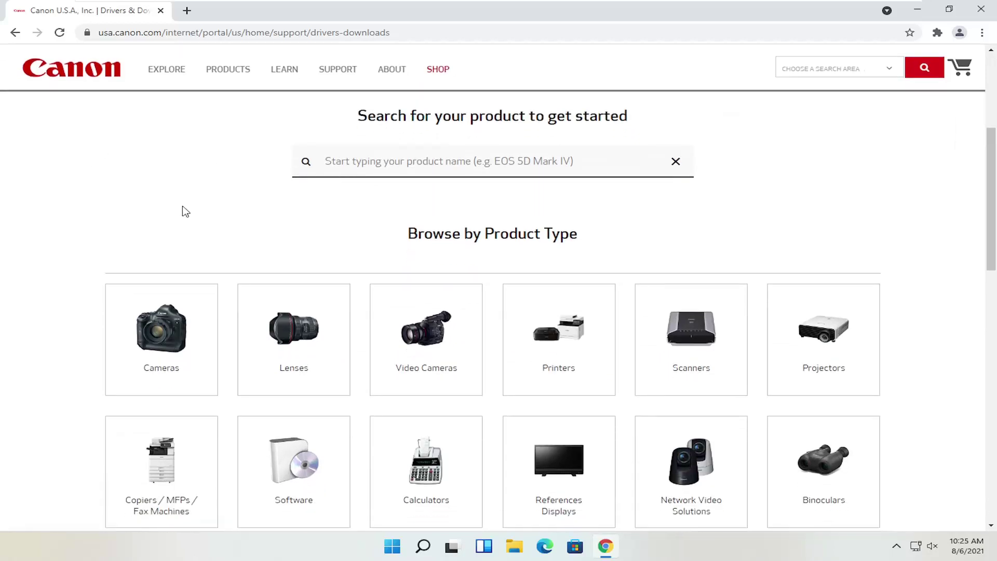
pyautogui.scroll(1, 299, 185)
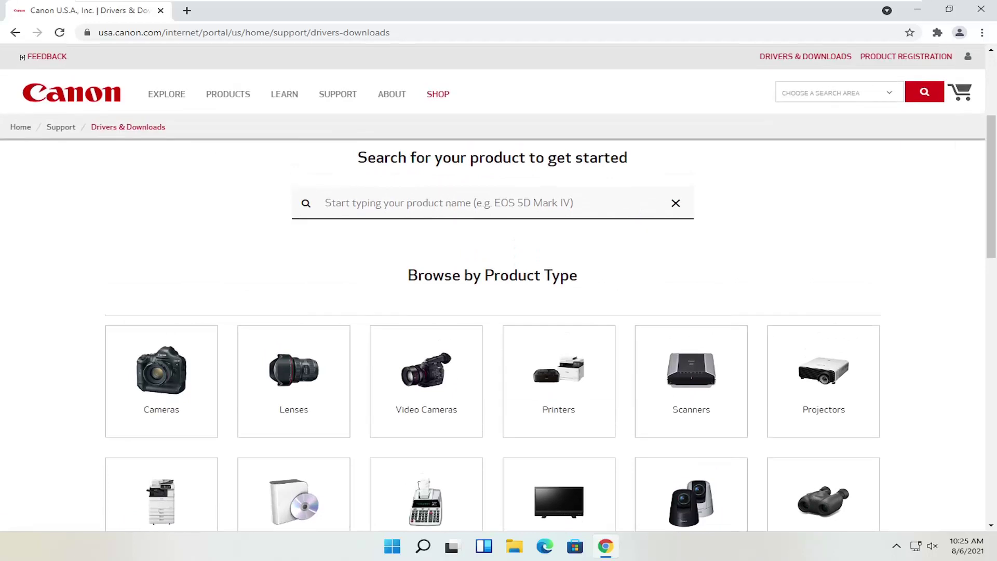
pyautogui.click(325, 203)
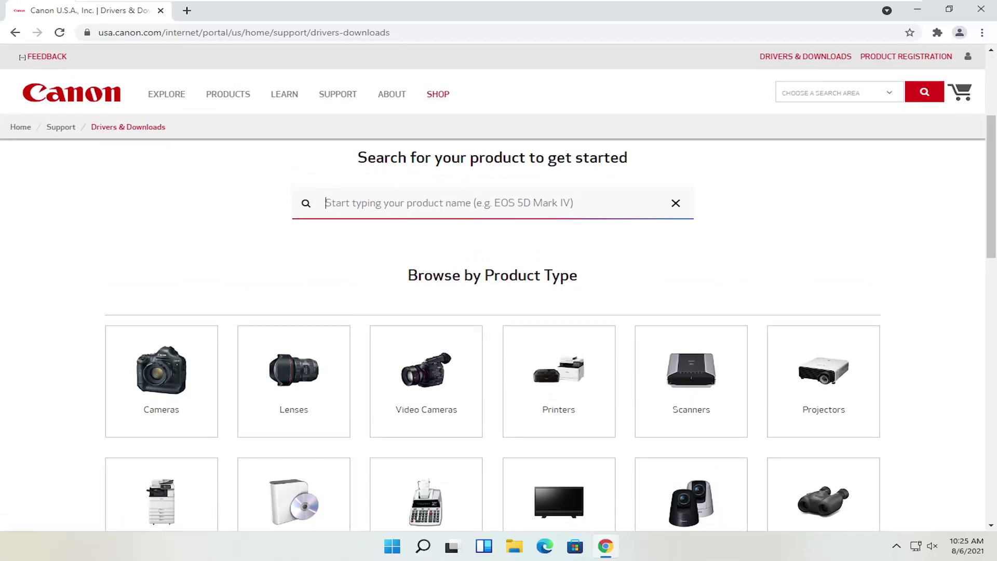
pyautogui.write('pixma mg252')
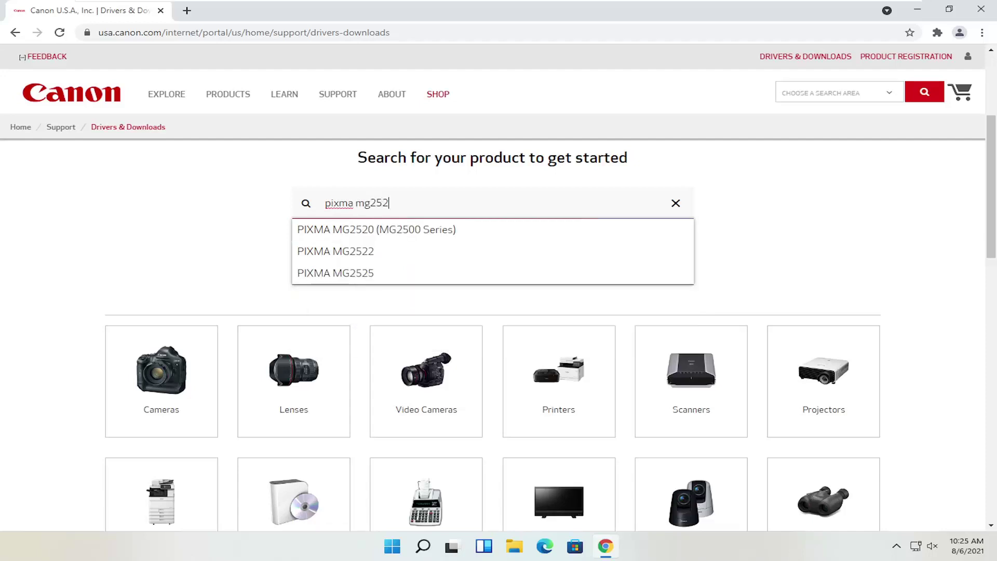
pyautogui.write('0')
pyautogui.click(373, 232)
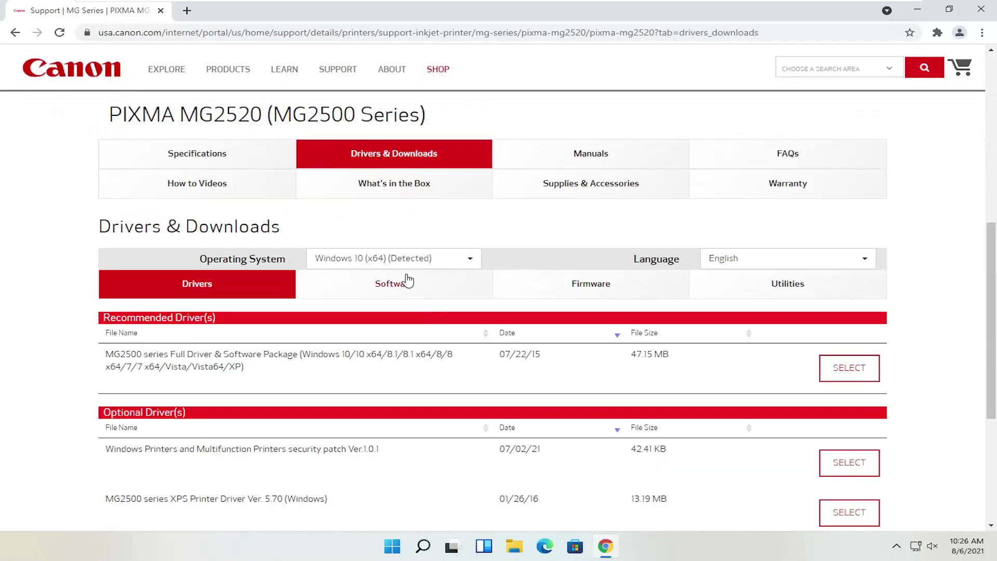
# - Examine the printer's driver list and its main unit specifications, and return to Drivers & Downloads
pyautogui.scroll(-1, 405, 281)
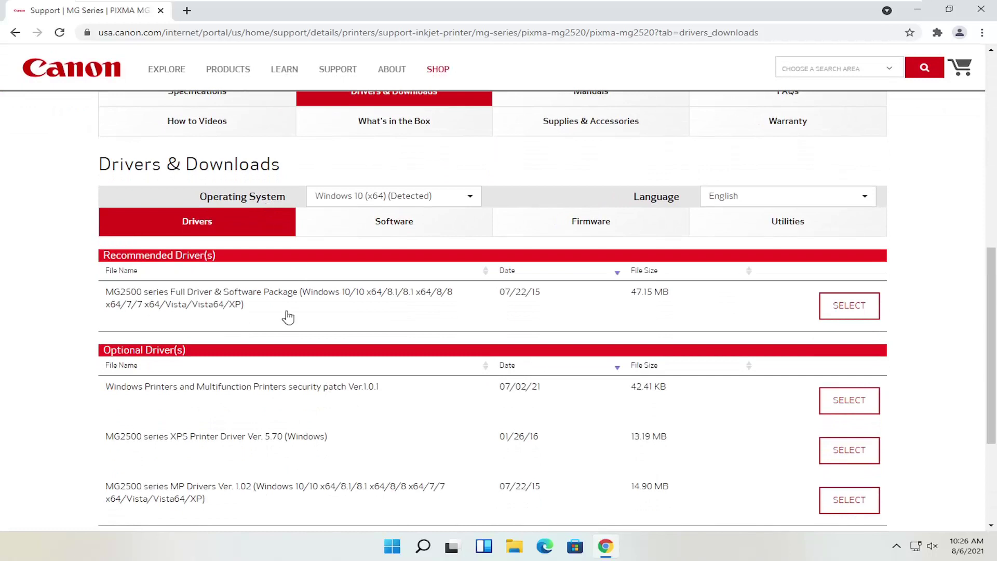
pyautogui.scroll(2, 235, 333)
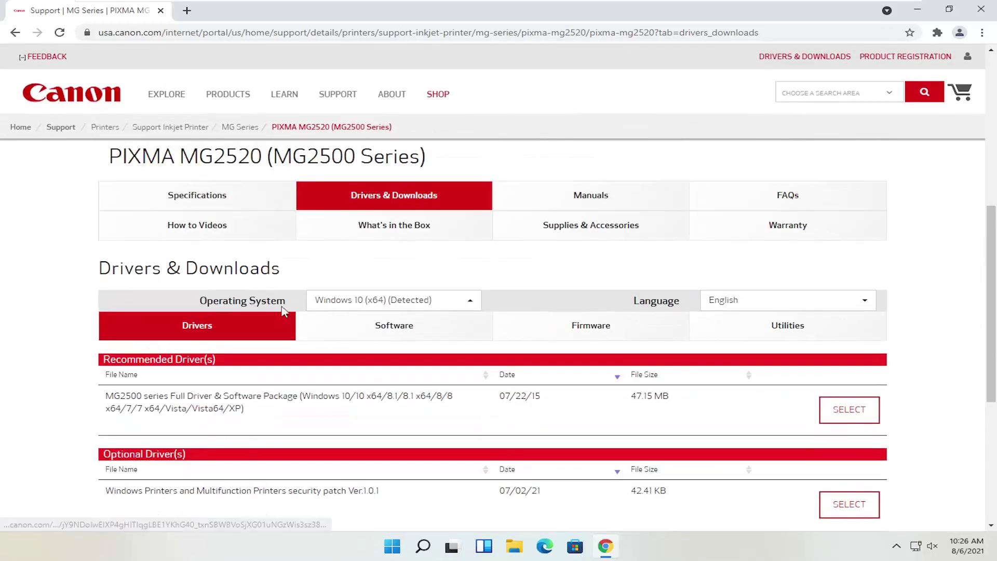
pyautogui.click(224, 221)
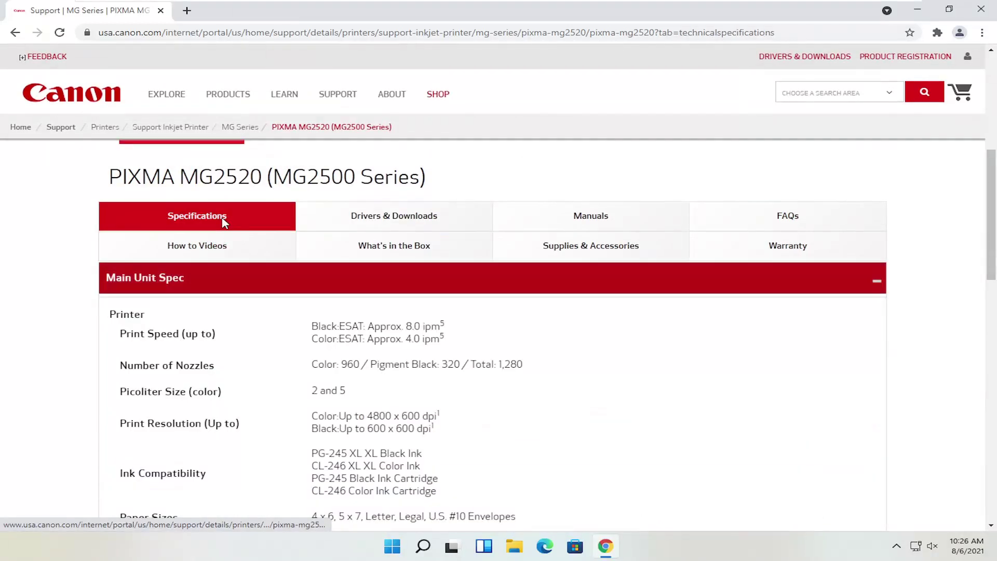
pyautogui.scroll(-3, 238, 279)
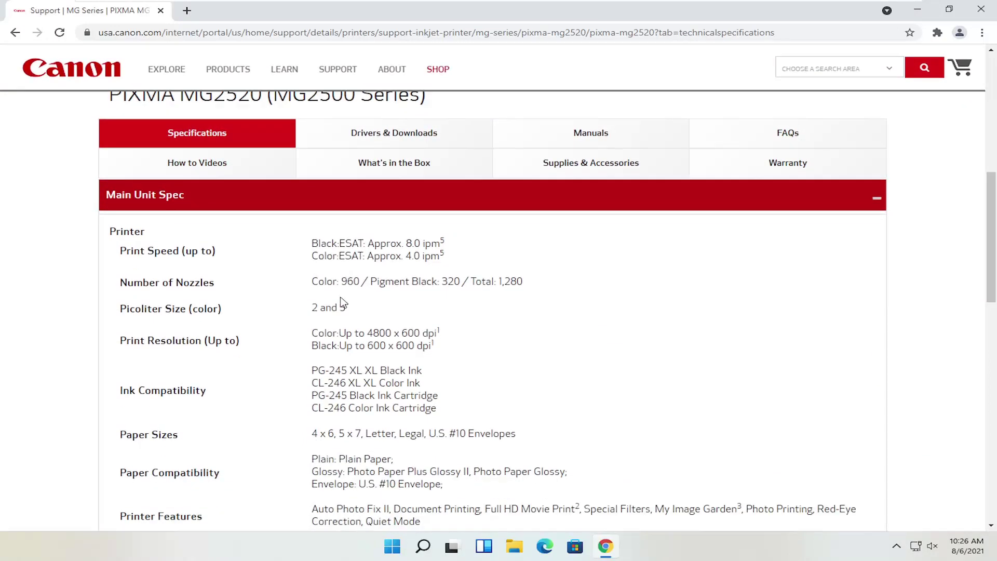
pyautogui.scroll(3, 369, 296)
pyautogui.click(366, 235)
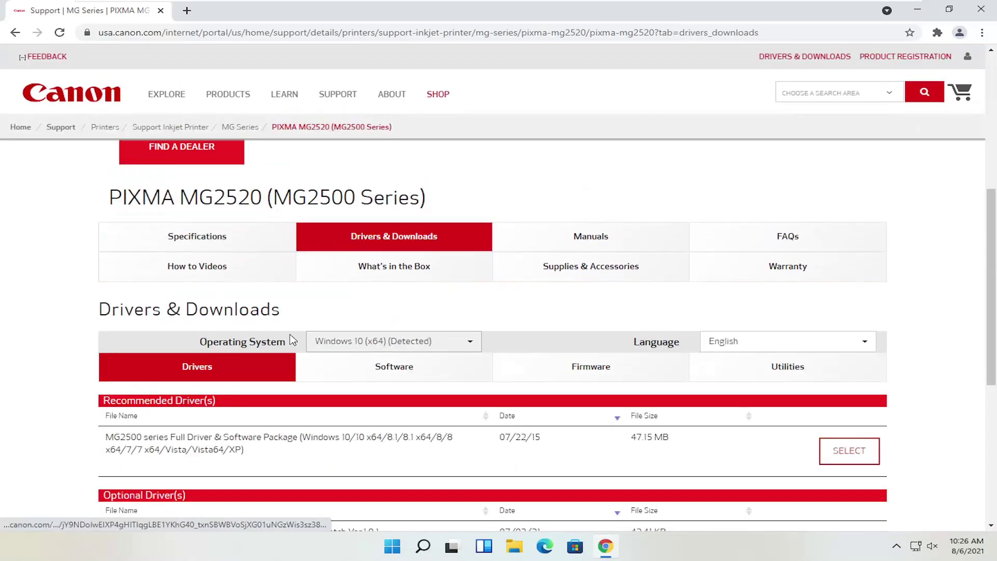
pyautogui.scroll(-1, 234, 353)
pyautogui.scroll(1, 325, 356)
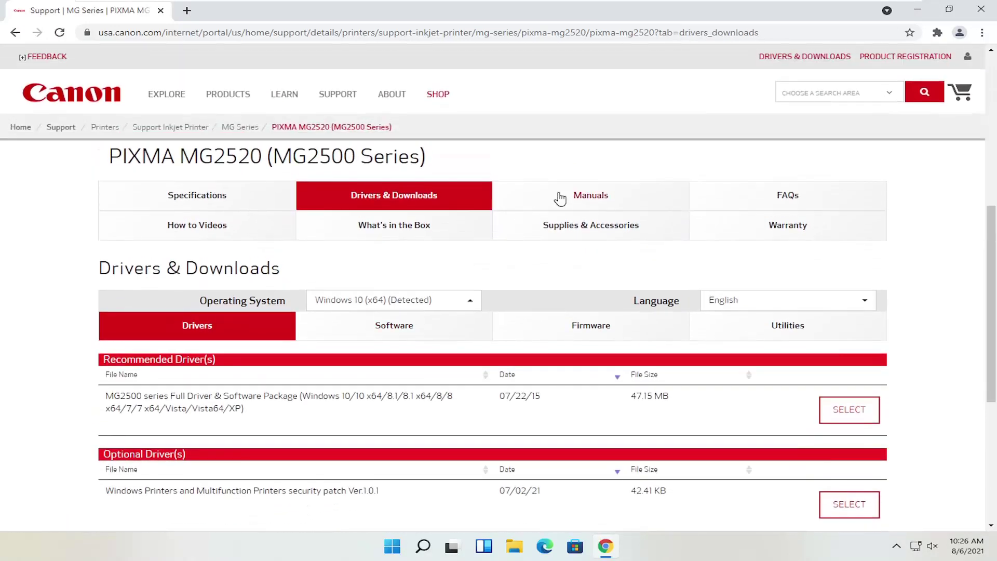
# - Look through the printer's Manuals, How to Videos and Specifications sections
pyautogui.click(561, 197)
pyautogui.scroll(-3, 472, 351)
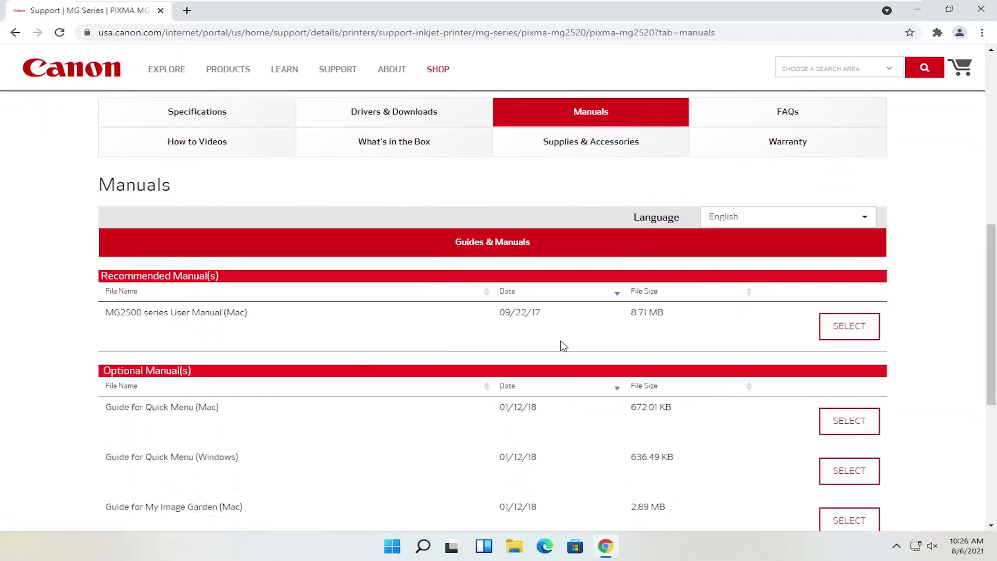
pyautogui.scroll(3, 561, 345)
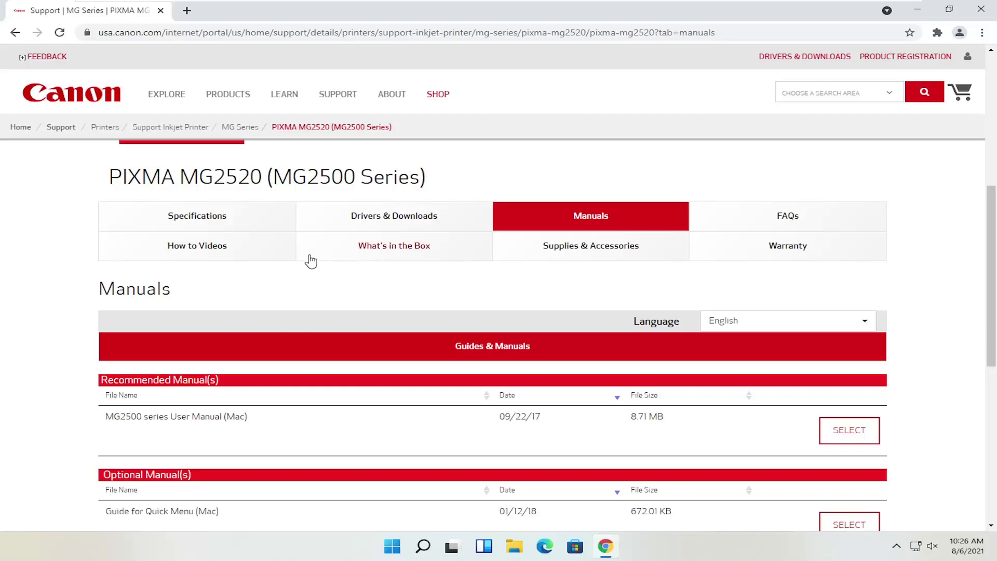
pyautogui.click(228, 250)
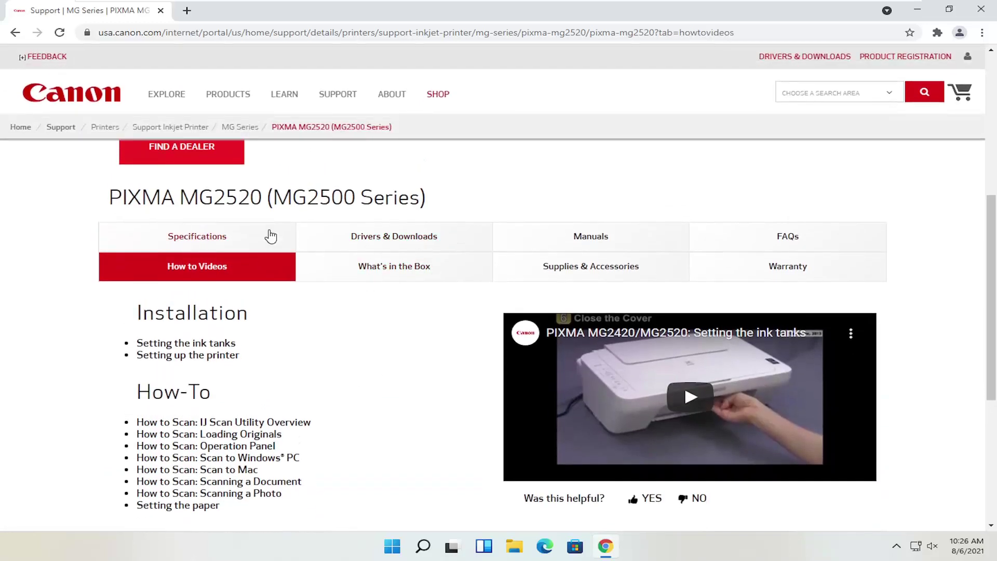
pyautogui.click(237, 242)
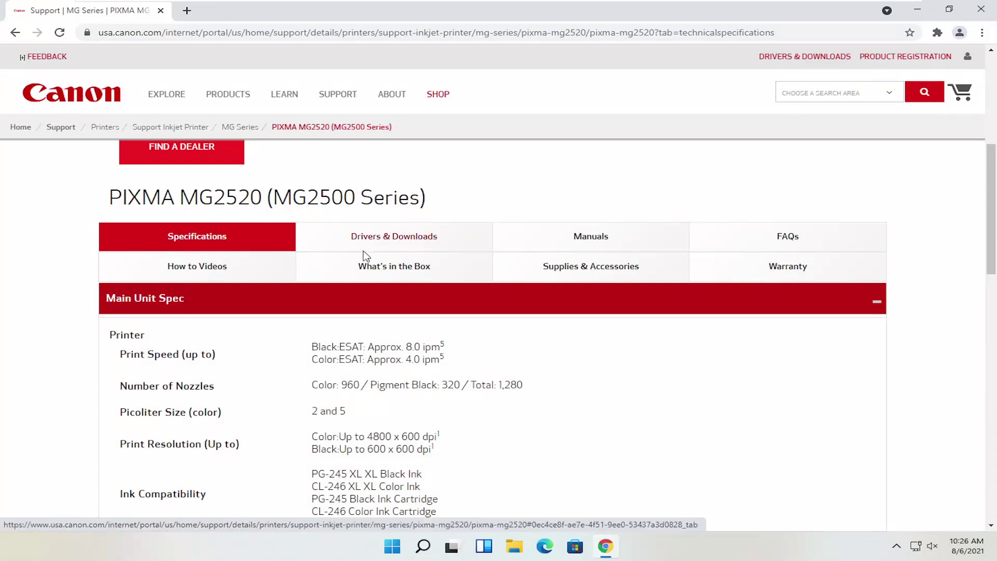
# - Return to Drivers & Downloads and review the available operating systems, keeping Windows 10 (x64) selected
pyautogui.click(406, 238)
pyautogui.scroll(-2, 406, 239)
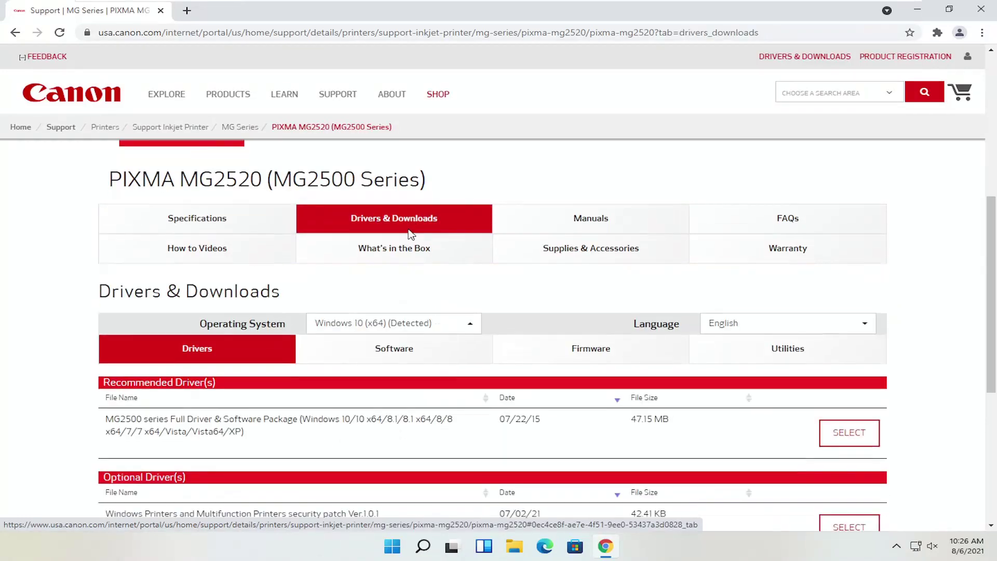
pyautogui.click(436, 260)
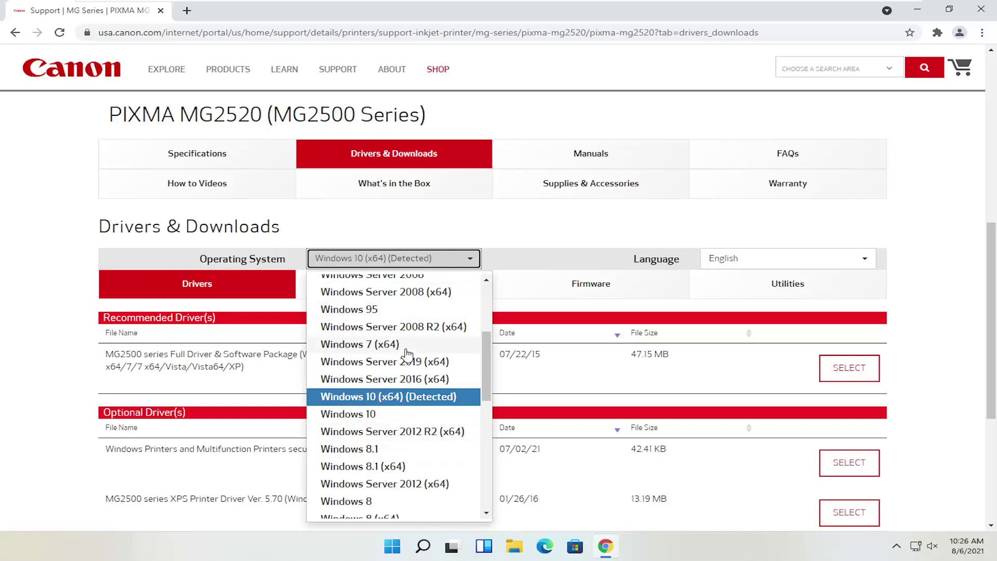
pyautogui.click(16, 334)
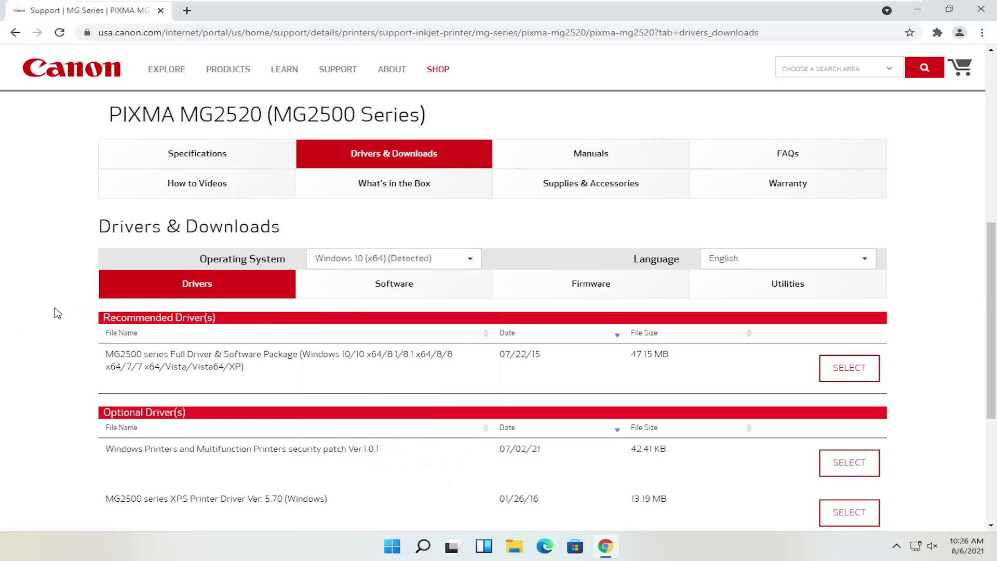
# - Expand the download details of the recommended MG2500 series Full Driver & Software Package
pyautogui.scroll(-1, 78, 301)
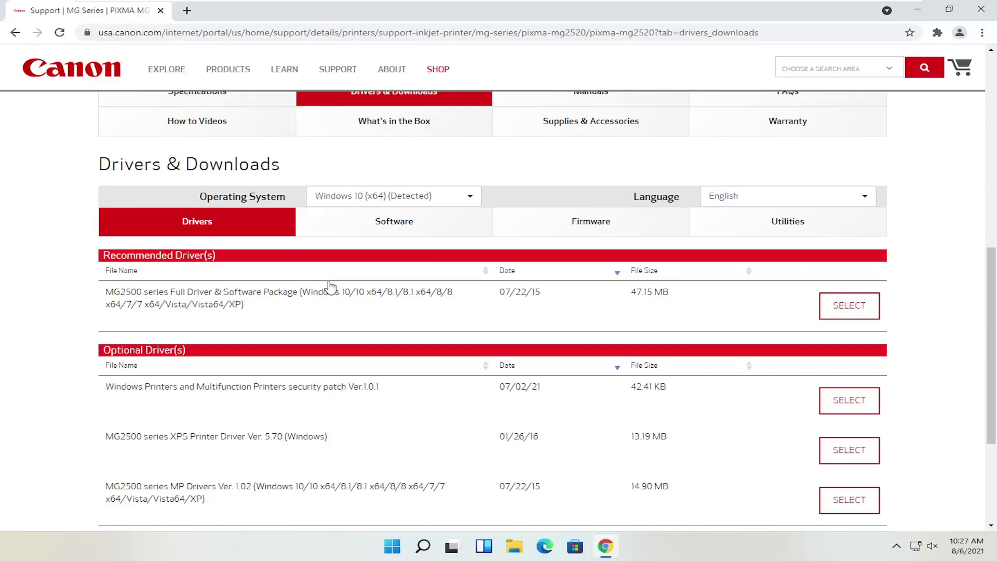
pyautogui.click(845, 309)
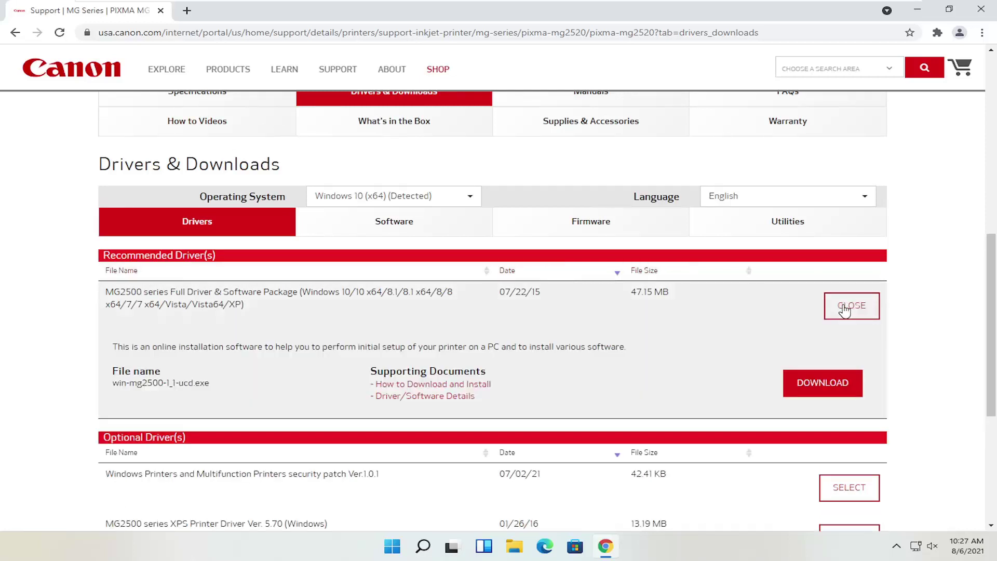
pyautogui.scroll(-1, 831, 307)
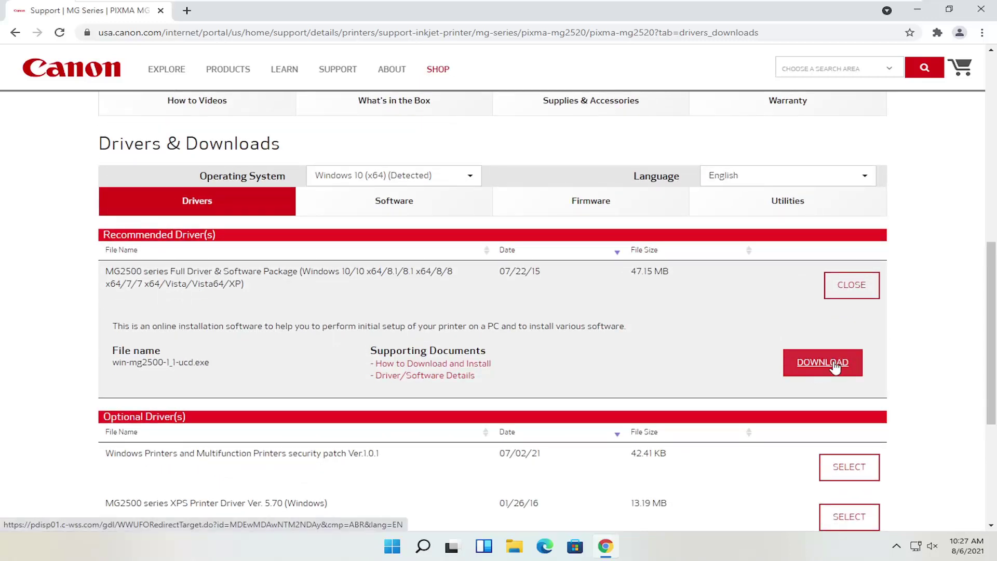
# - Download the MG2500 series driver package, show the file in its Downloads folder and close the browser
pyautogui.click(826, 364)
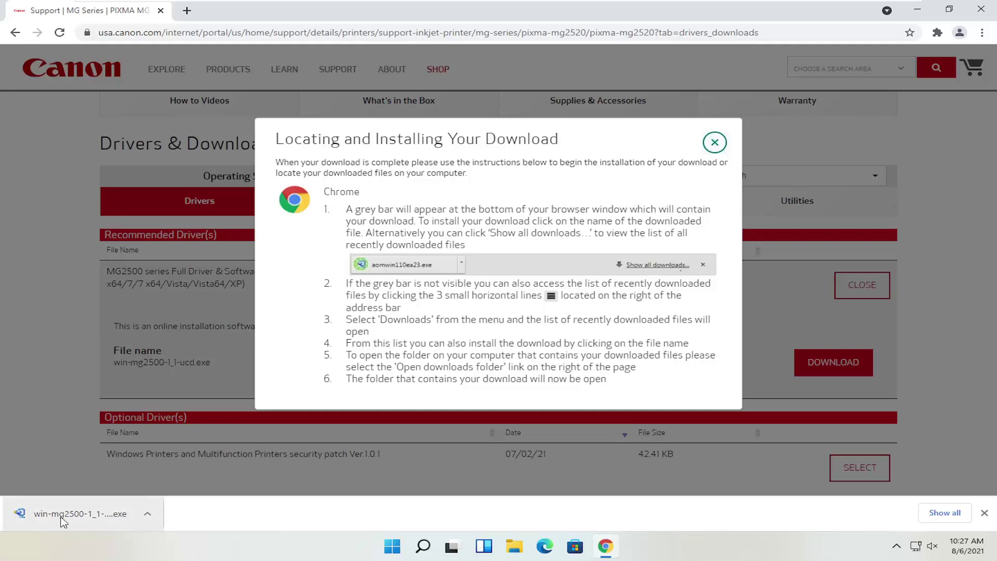
pyautogui.click(147, 514)
pyautogui.click(197, 479)
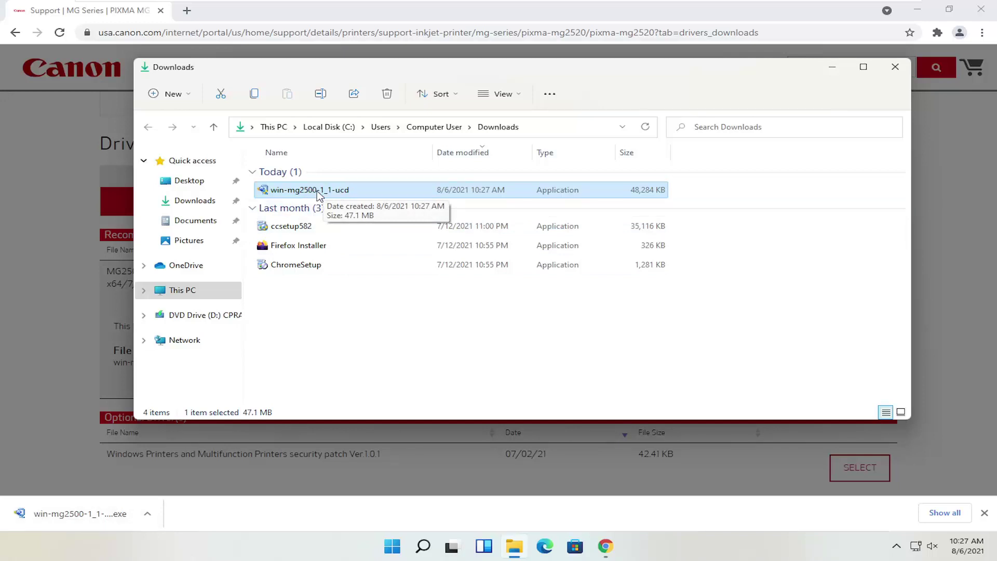
pyautogui.click(991, 10)
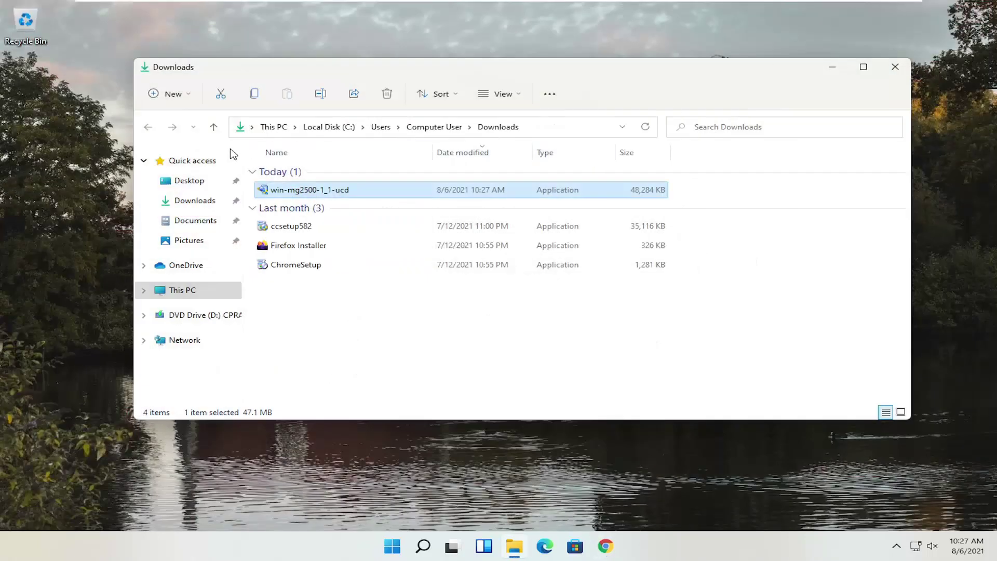
# - Run the win-mg2500-1_1-ucd installer, allow it to make changes to the device and minimize the Downloads window
pyautogui.doubleClick(297, 191)
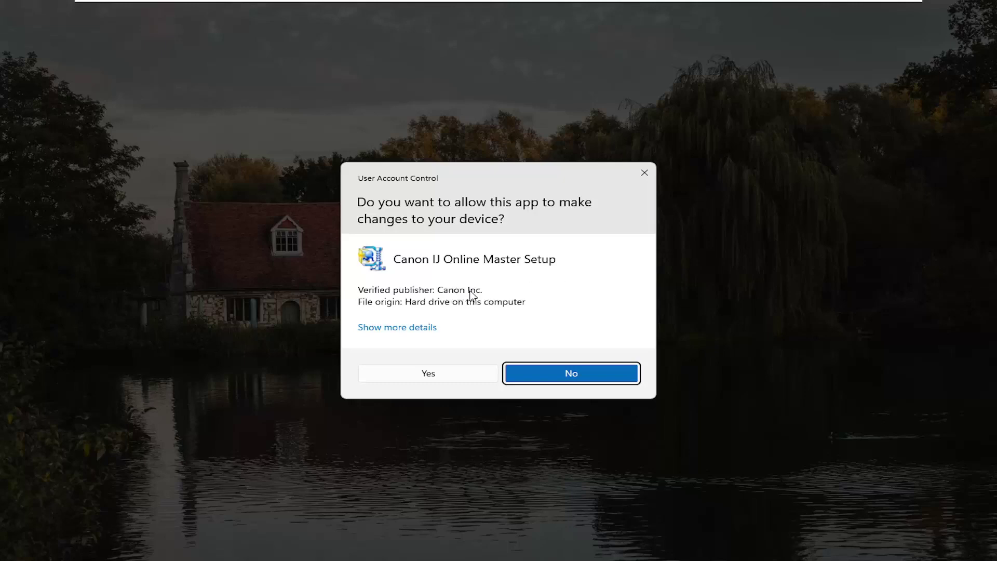
pyautogui.click(428, 375)
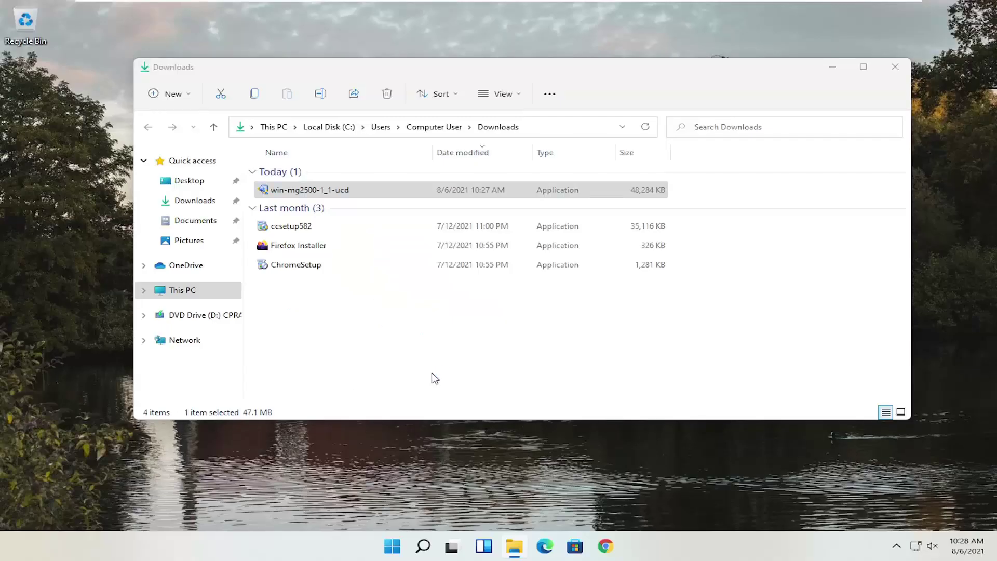
pyautogui.click(832, 68)
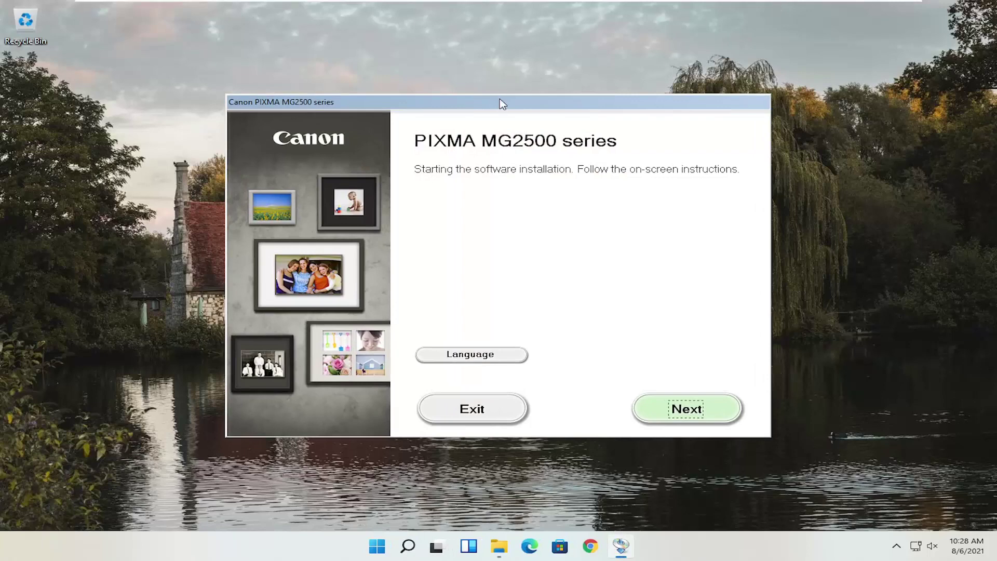
# - Review the language options of the Canon PIXMA MG2500 series installer, keeping English selected, and return to the start page
pyautogui.moveTo(502, 106); pyautogui.dragTo(507, 78)
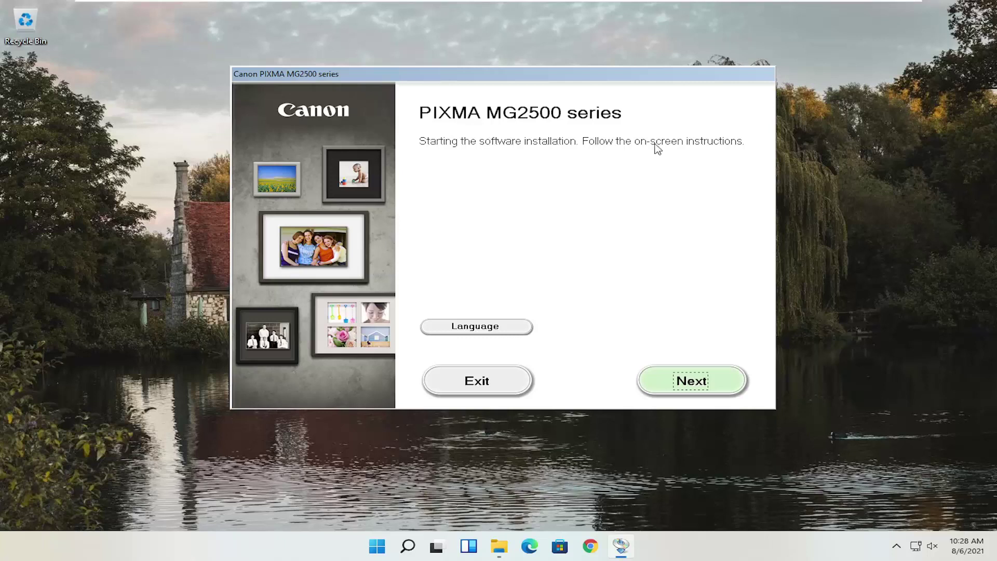
pyautogui.click(472, 329)
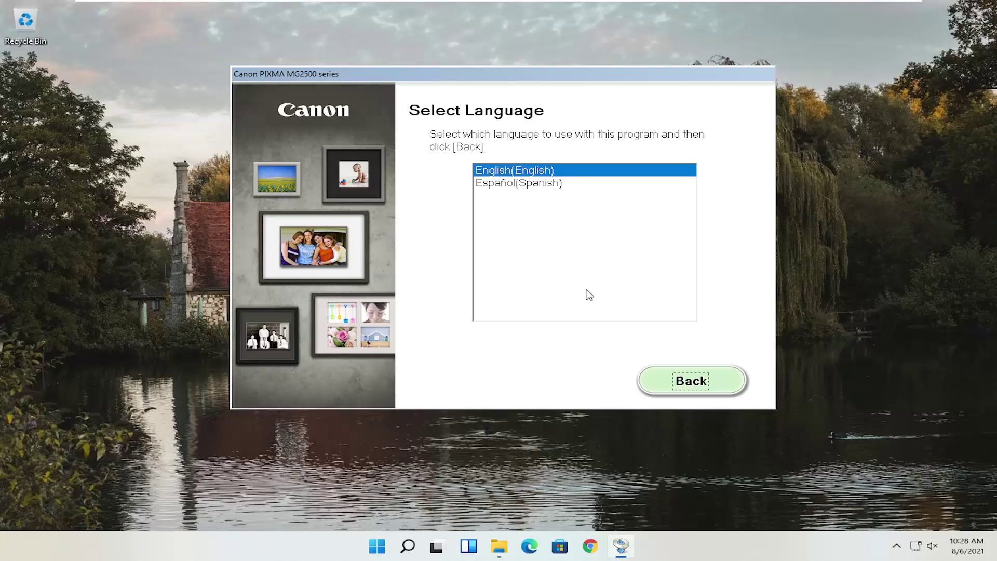
pyautogui.click(671, 382)
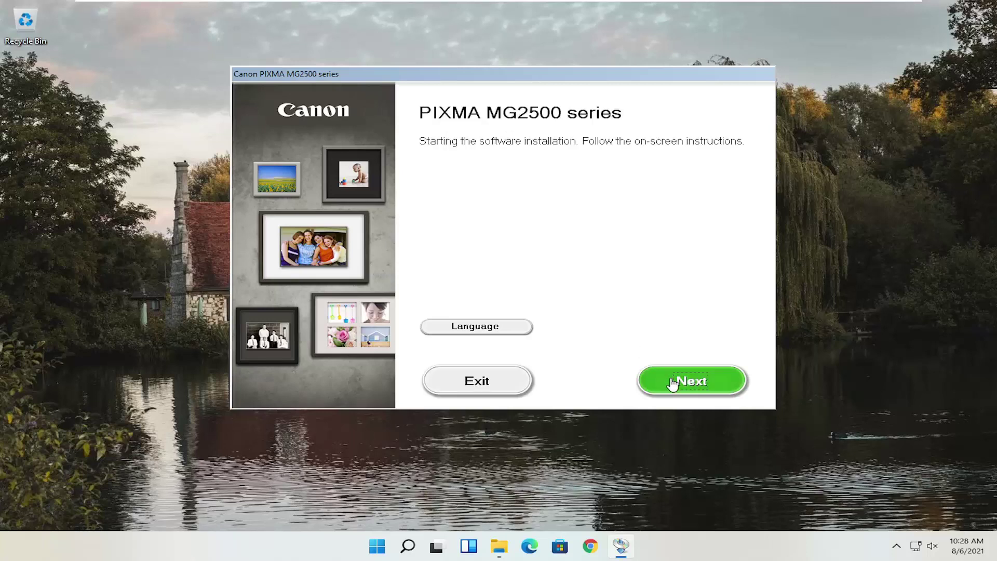
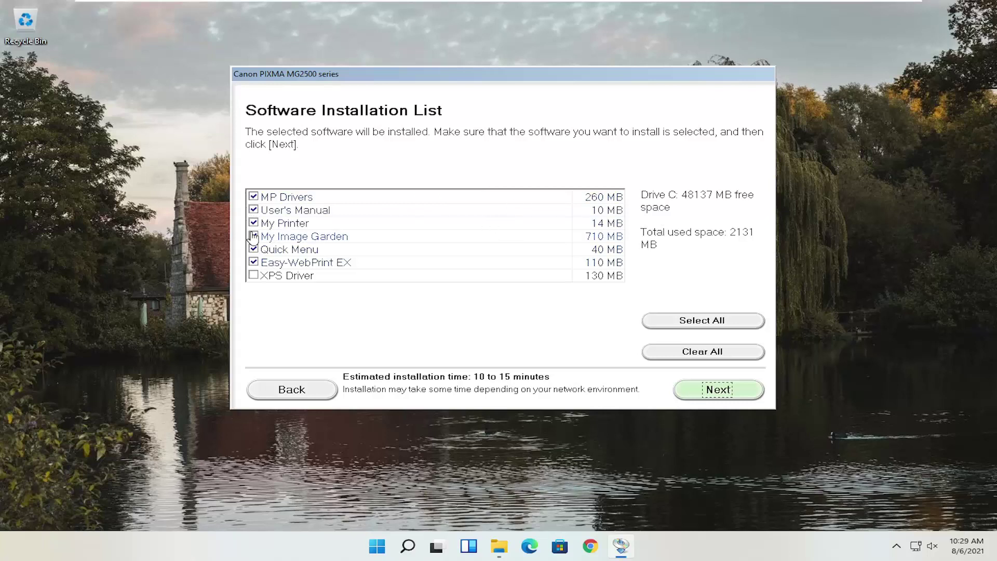
# - Exclude Easy-WebPrint EX from the software installation list and continue with the remaining selected items
pyautogui.moveTo(267, 200)
pyautogui.moveTo(286, 257)
pyautogui.moveTo(316, 244)
pyautogui.click(254, 262)
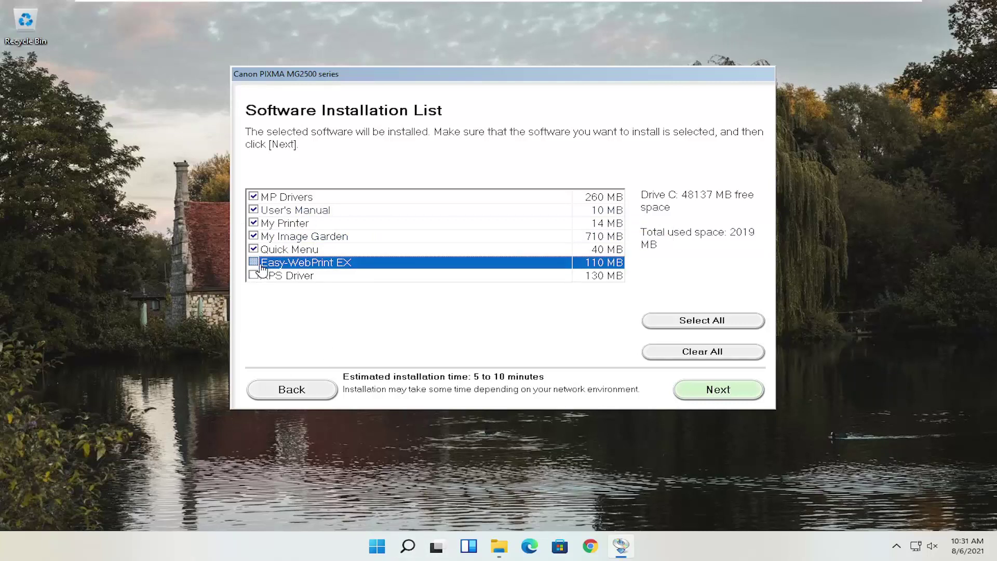
pyautogui.moveTo(257, 269)
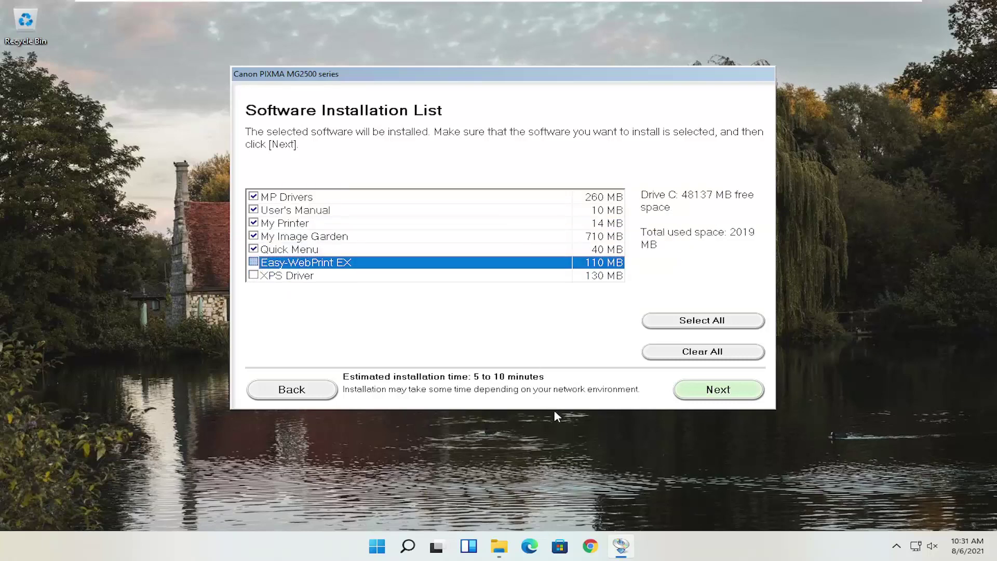
pyautogui.click(710, 394)
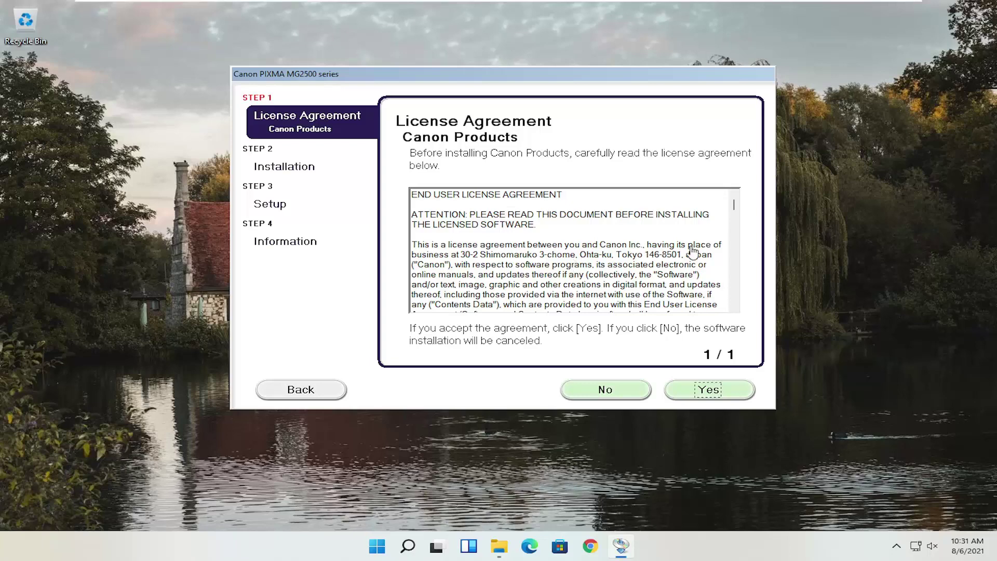
# - Accept the Canon license agreement and proceed past the install wizard permissions notice to start downloading the selected software
pyautogui.click(694, 397)
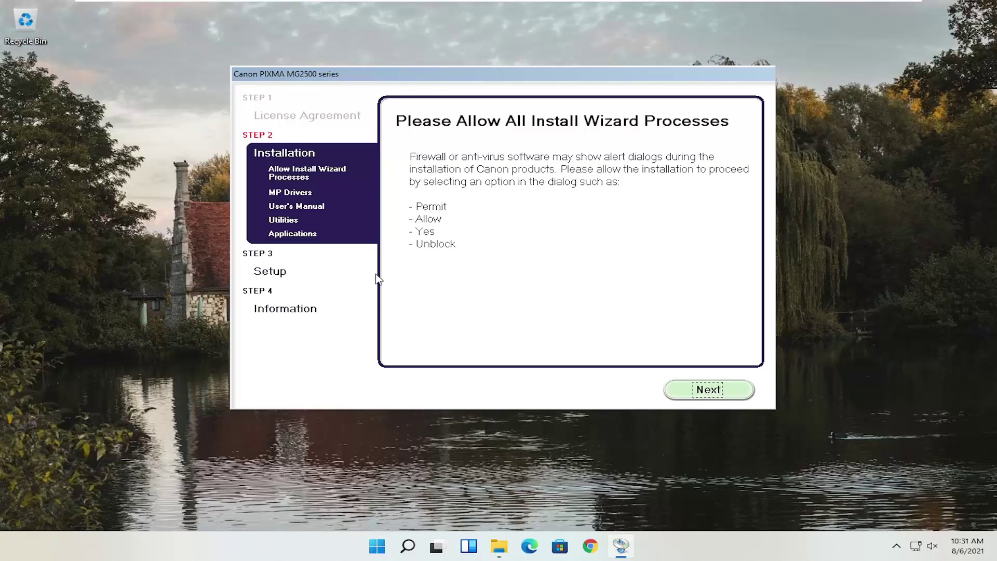
pyautogui.click(700, 390)
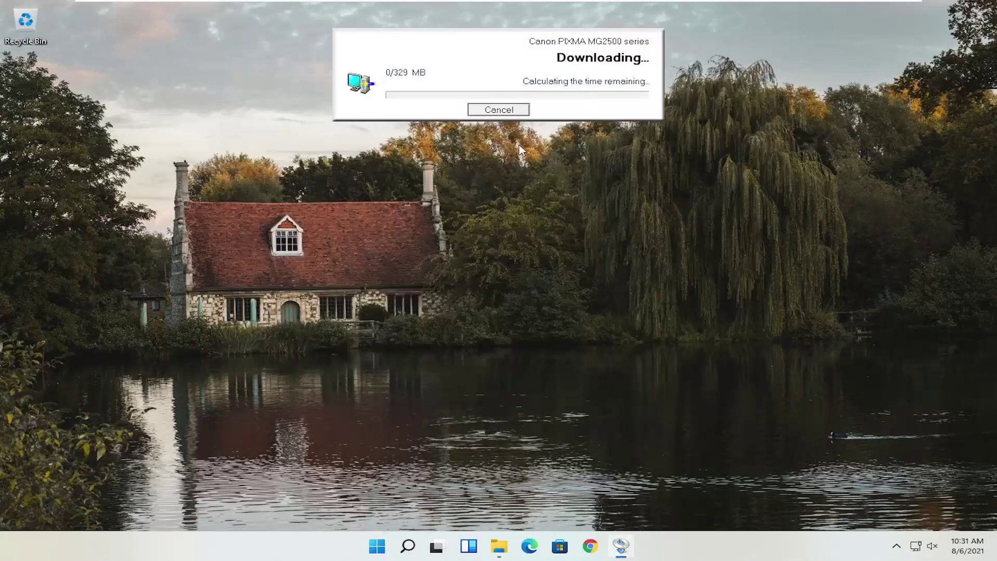